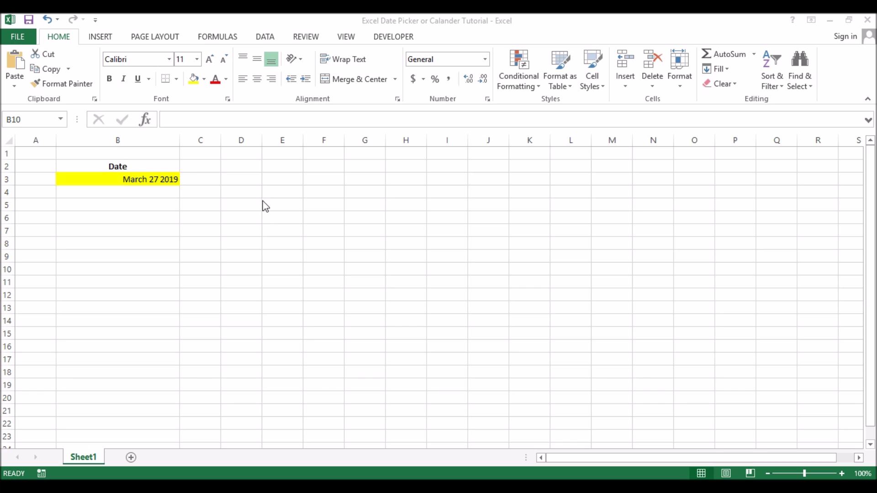
# - Open B3's calendar picker, close it, then select empty cells B6, D10 and B7
pyautogui.click(141, 179)
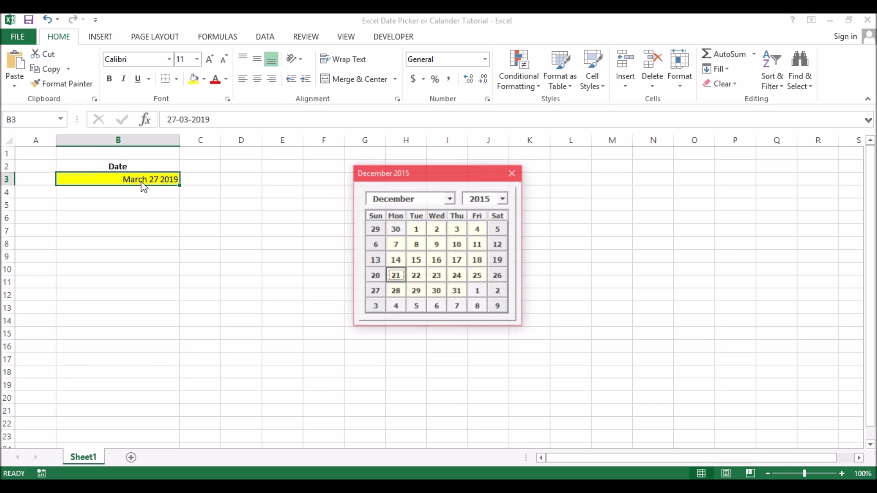
pyautogui.click(514, 173)
pyautogui.click(171, 216)
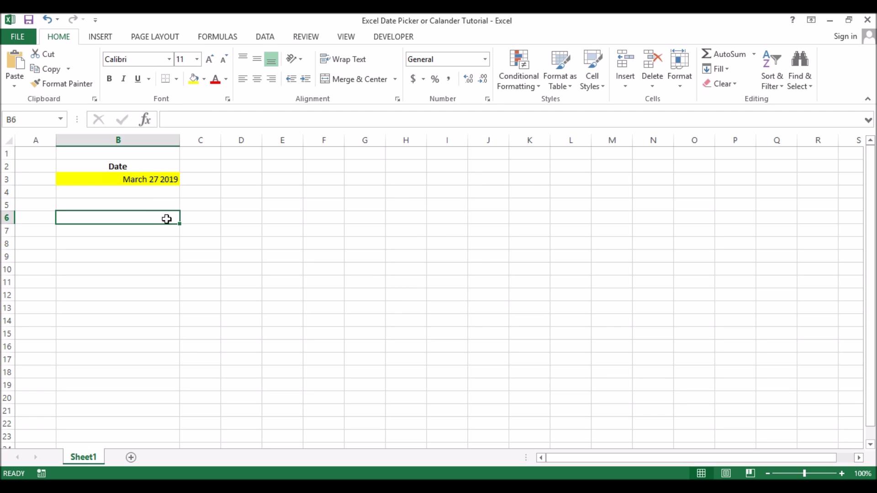
pyautogui.click(235, 268)
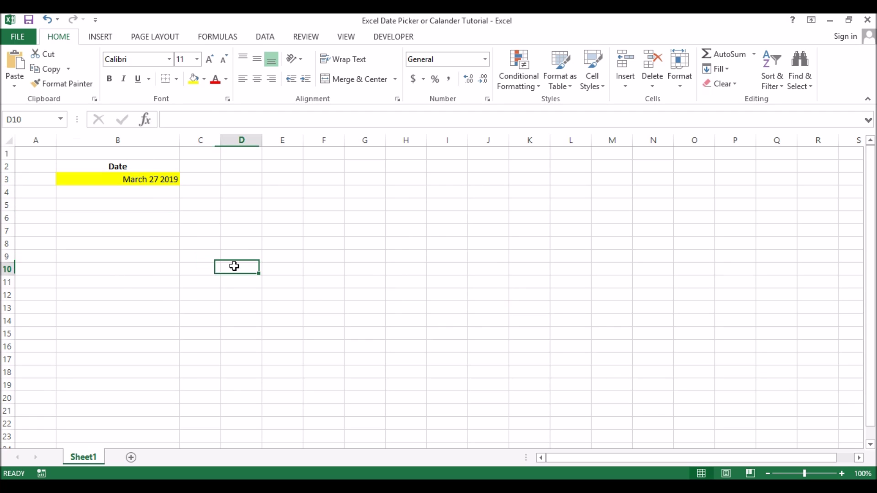
pyautogui.click(174, 230)
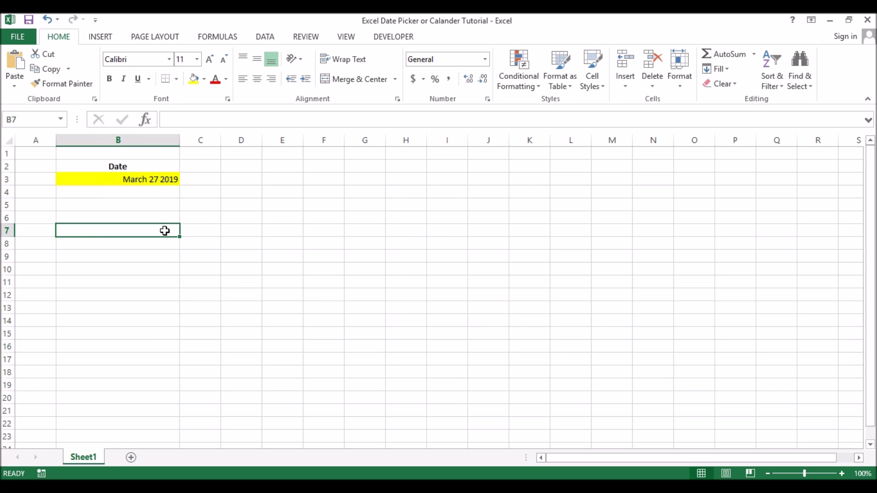
# - After selecting B6 and B7, reopen the B3 calendar and pick December 8 2015
pyautogui.click(154, 218)
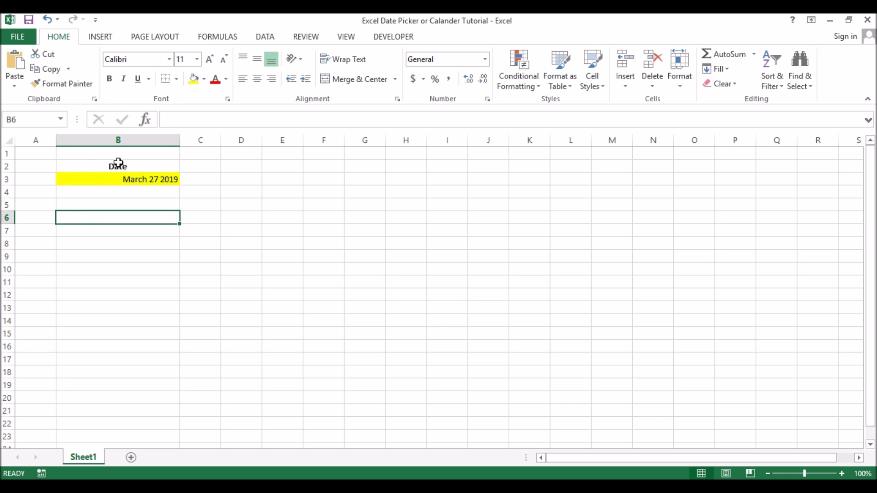
pyautogui.click(131, 231)
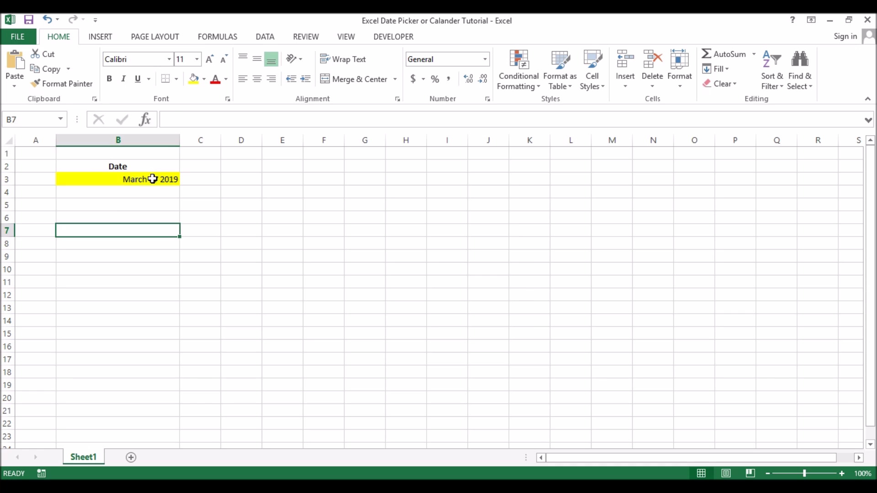
pyautogui.click(152, 179)
pyautogui.click(424, 245)
# - Enter December 8 2015 in B3, then use the calendar's month/year lists to pick February 8 2017
pyautogui.click(453, 202)
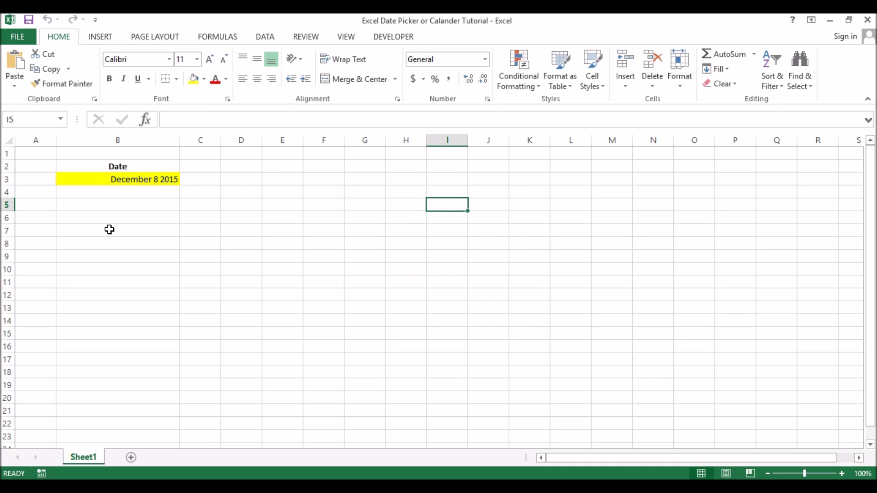
pyautogui.click(141, 179)
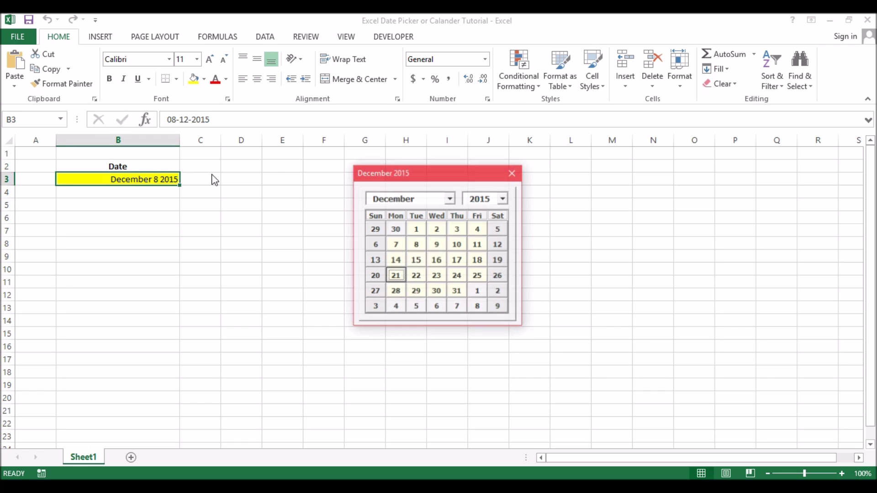
pyautogui.click(450, 198)
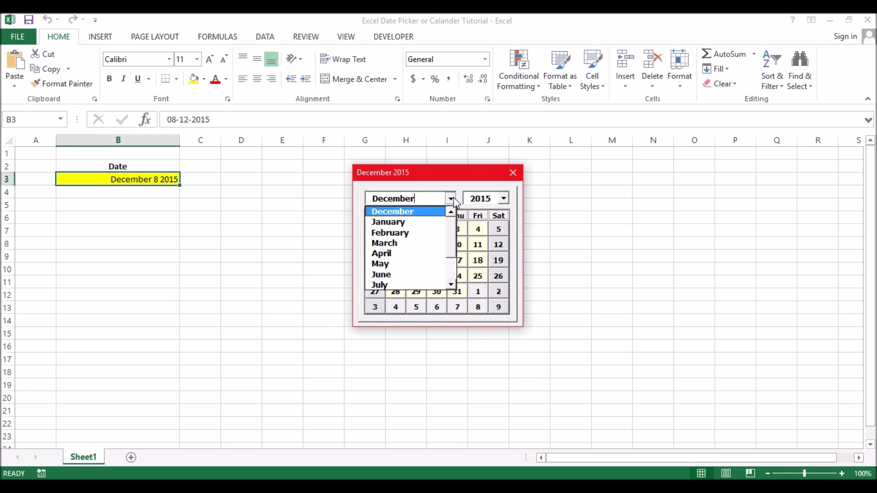
pyautogui.click(388, 233)
pyautogui.click(502, 198)
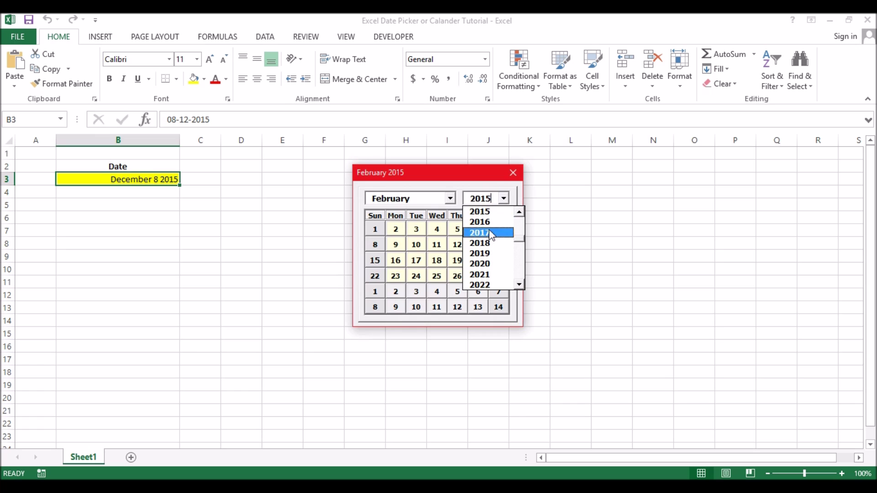
pyautogui.click(488, 234)
pyautogui.click(436, 244)
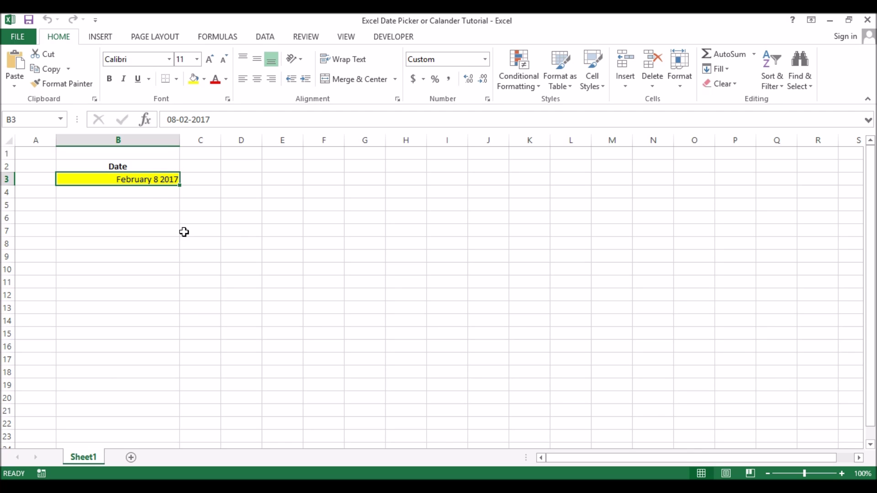
# - Add a new Sheet2 and fill its cell B3 yellow
pyautogui.click(157, 223)
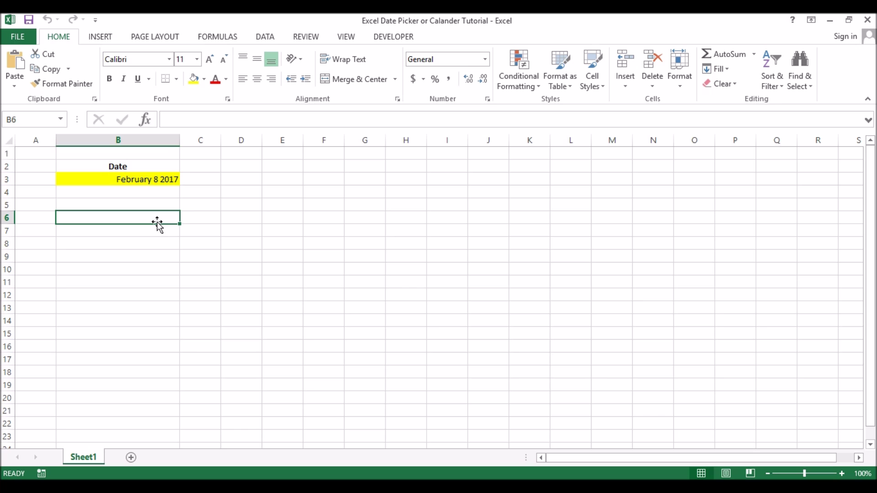
pyautogui.click(129, 458)
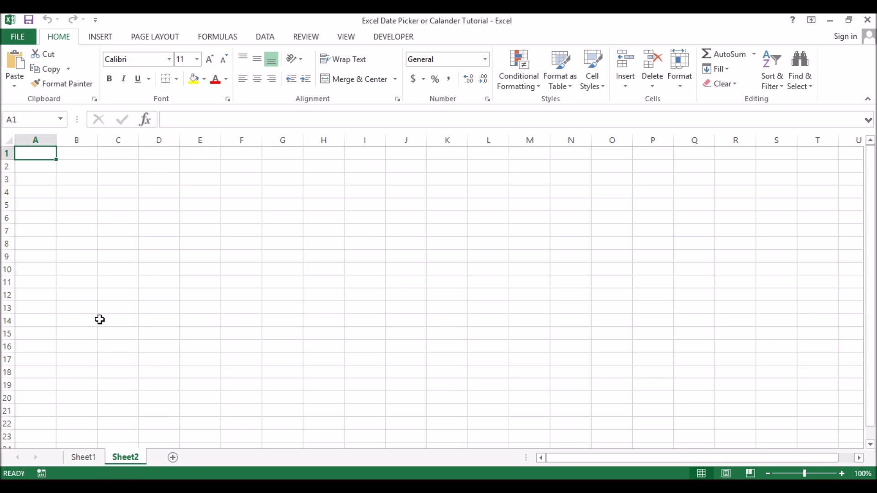
pyautogui.click(94, 175)
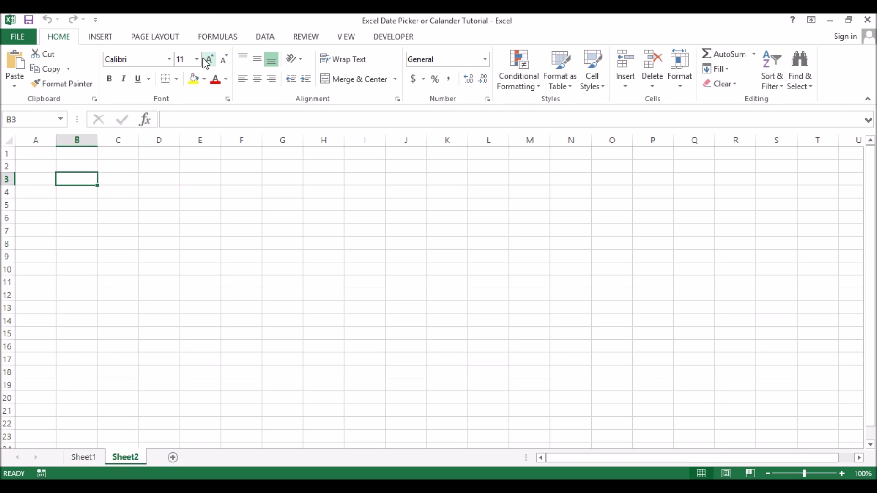
pyautogui.click(193, 79)
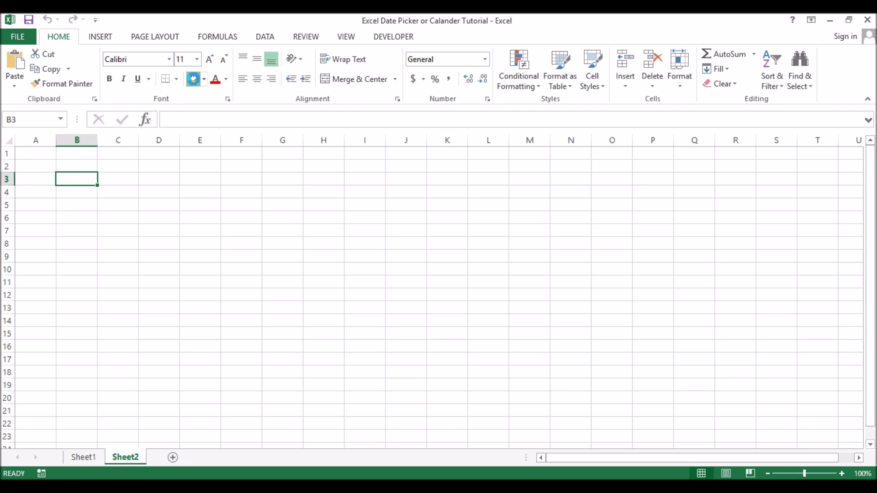
# - Enter a bold, centred 'Date' heading in B2 and widen column B
pyautogui.click(85, 164)
pyautogui.write('Date')
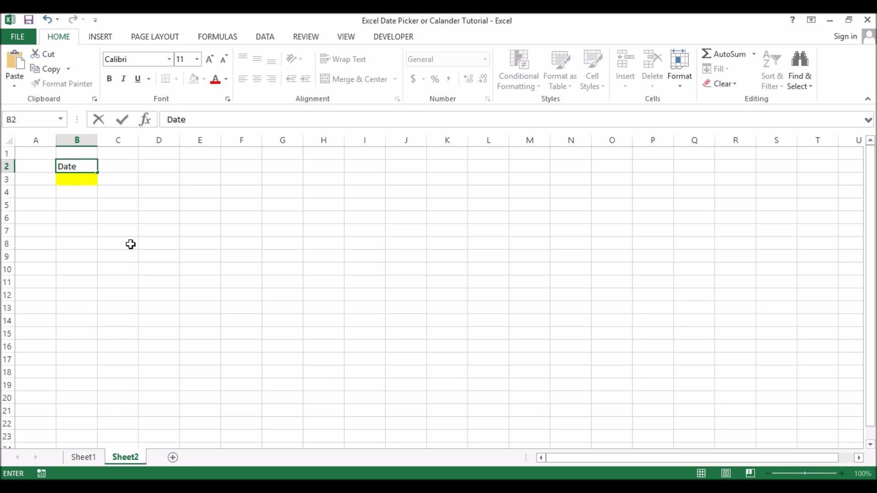
pyautogui.click(91, 140)
pyautogui.moveTo(97, 140); pyautogui.dragTo(154, 143)
pyautogui.click(85, 165)
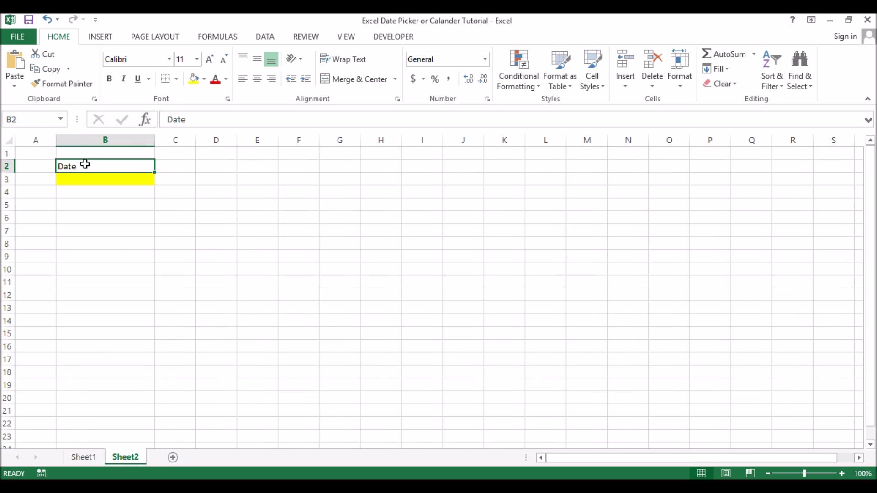
pyautogui.hotkey('ctrl', 'b')
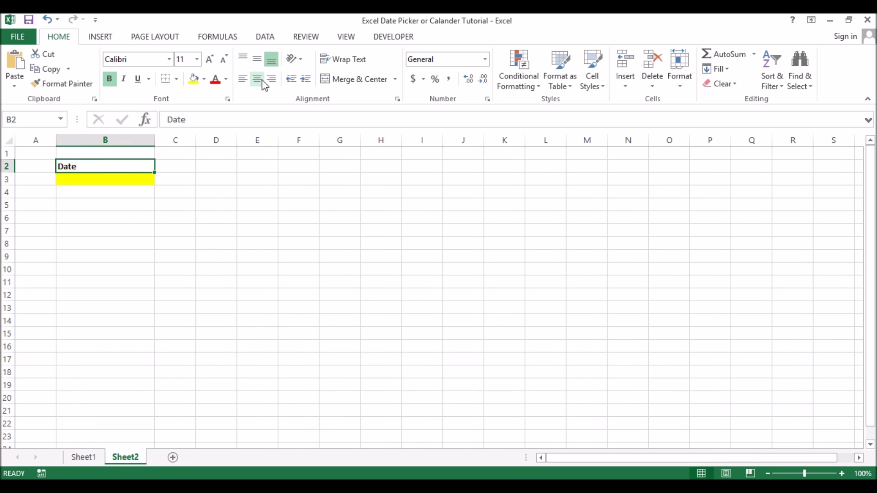
pyautogui.click(263, 84)
pyautogui.click(187, 279)
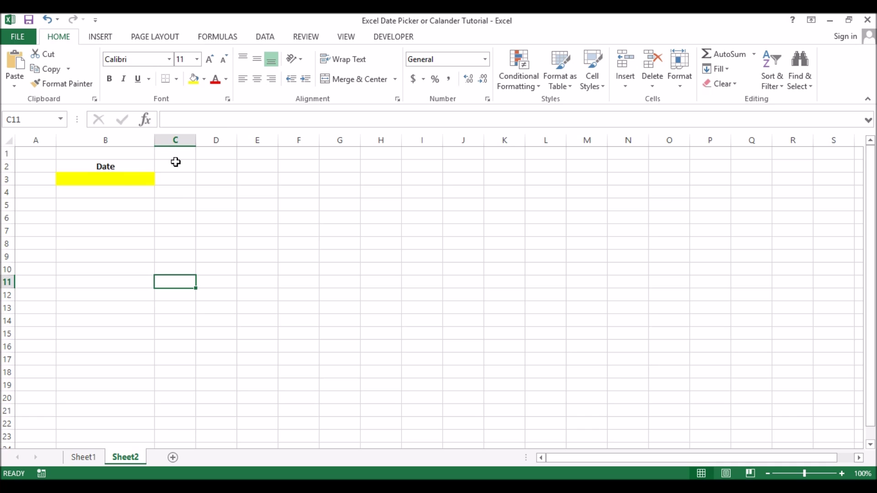
pyautogui.click(124, 179)
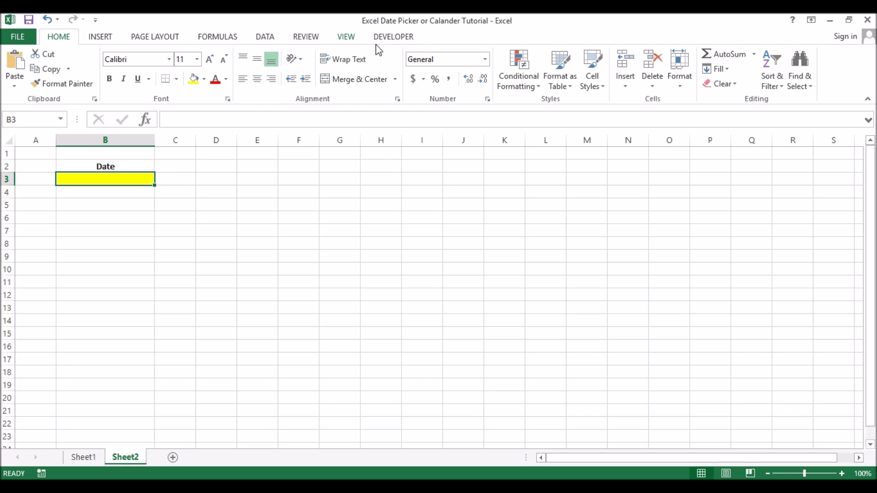
# - Turn on the Developer tab in the Customize Ribbon options and apply with OK
pyautogui.rightClick(14, 41)
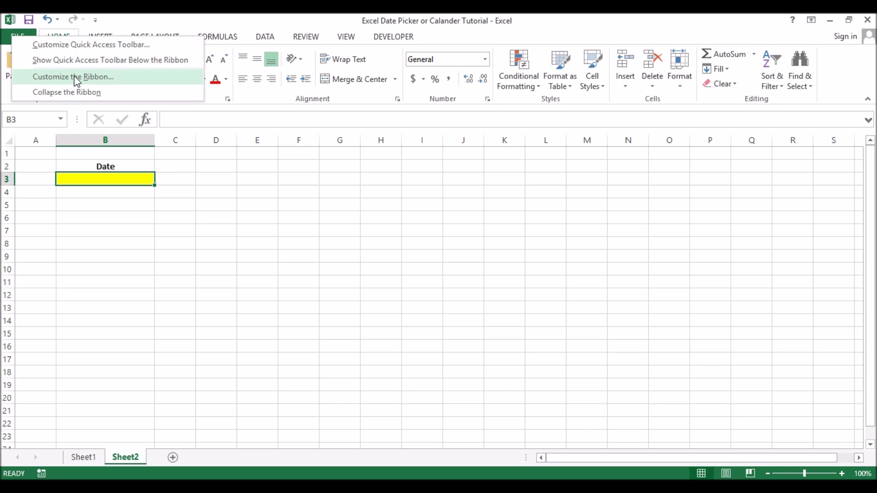
pyautogui.press('Escape')
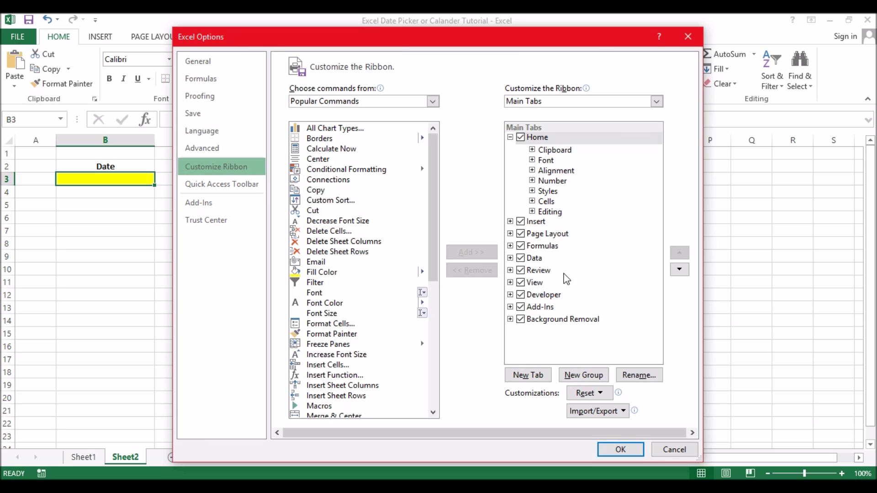
pyautogui.click(521, 295)
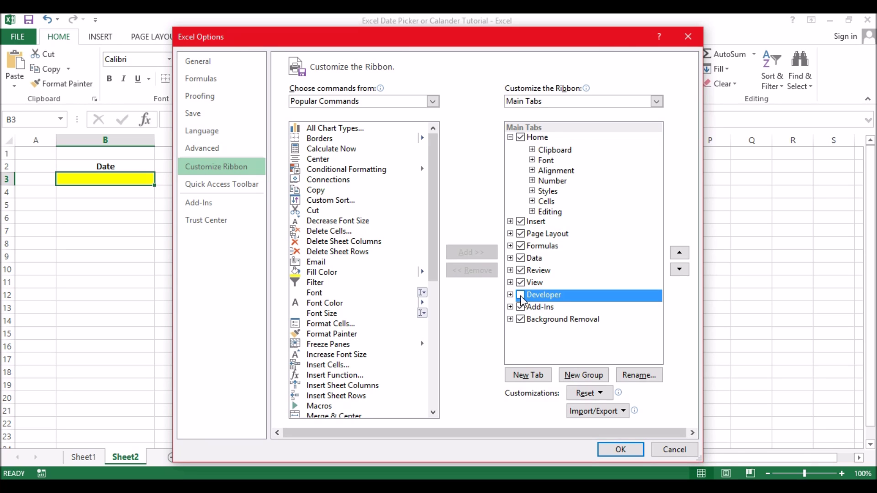
pyautogui.click(521, 295)
pyautogui.click(633, 451)
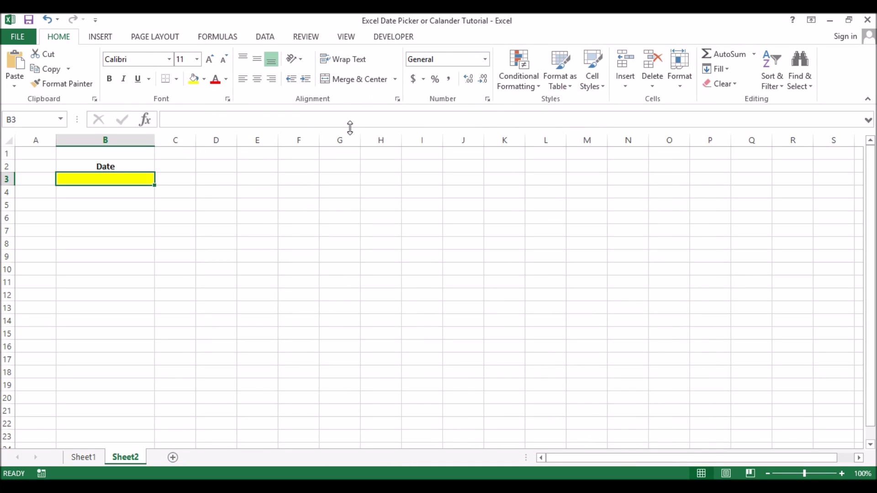
pyautogui.click(16, 40)
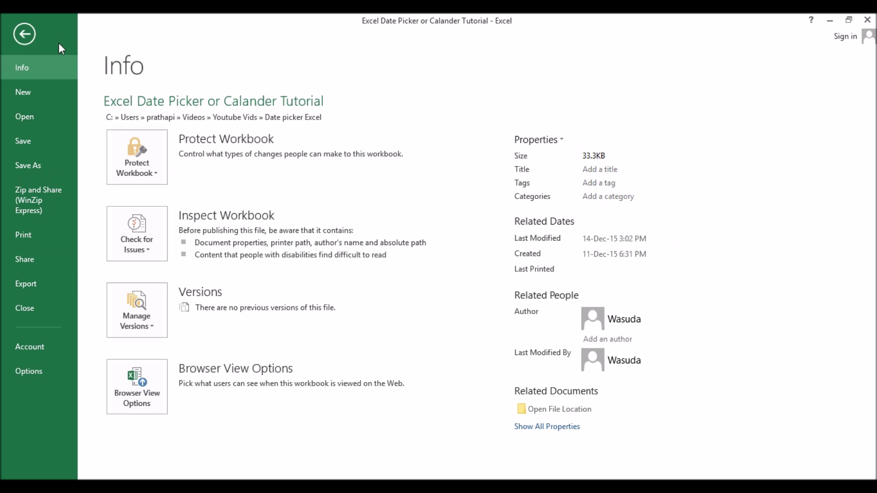
pyautogui.click(24, 34)
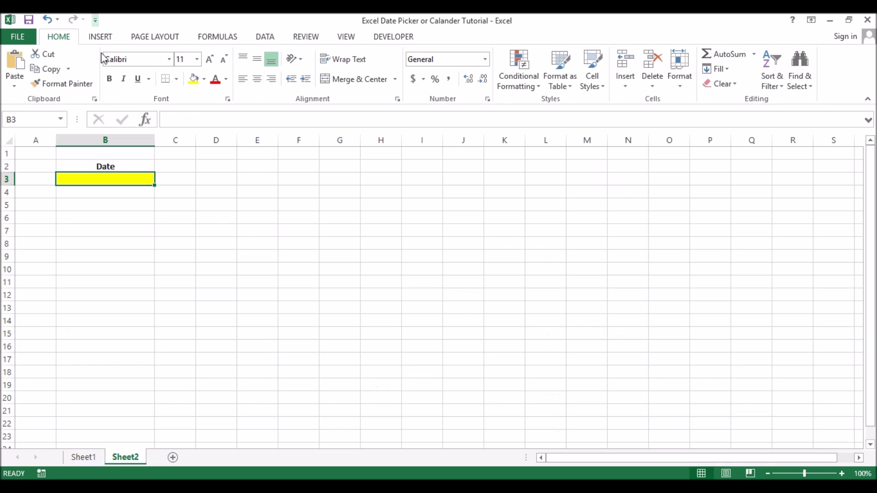
pyautogui.click(20, 41)
pyautogui.click(20, 40)
pyautogui.rightClick(18, 39)
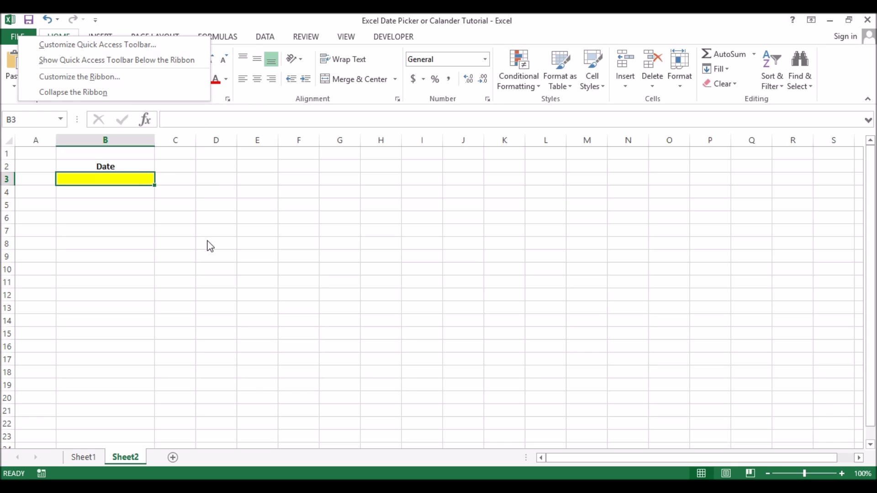
pyautogui.click(195, 172)
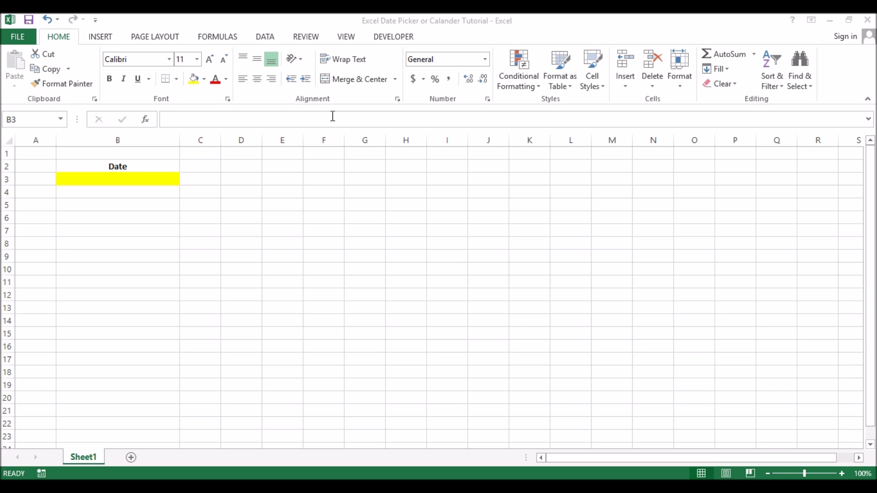
# - Launch the Visual Basic editor from the Developer tab and select the workbook's VBAProject
pyautogui.click(401, 46)
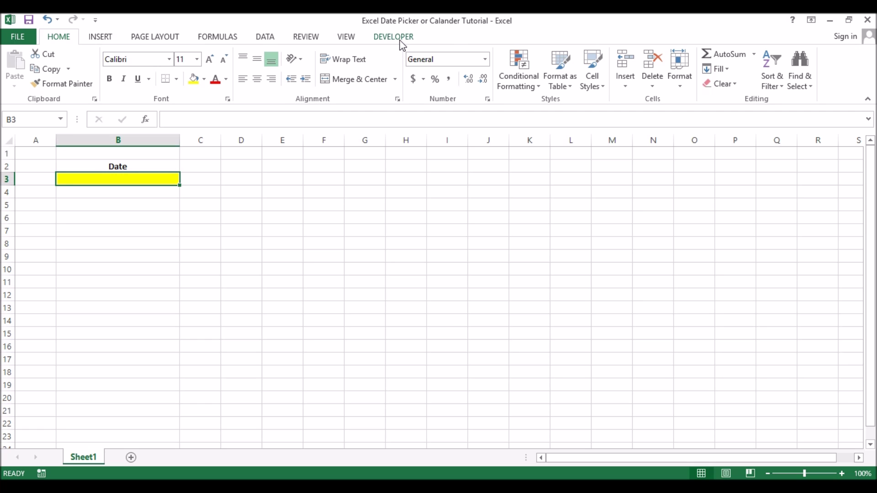
pyautogui.click(400, 39)
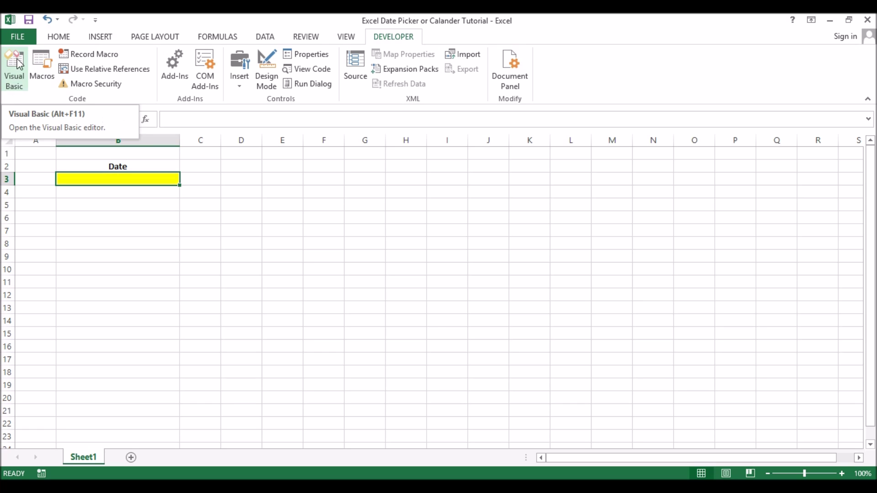
pyautogui.click(8, 80)
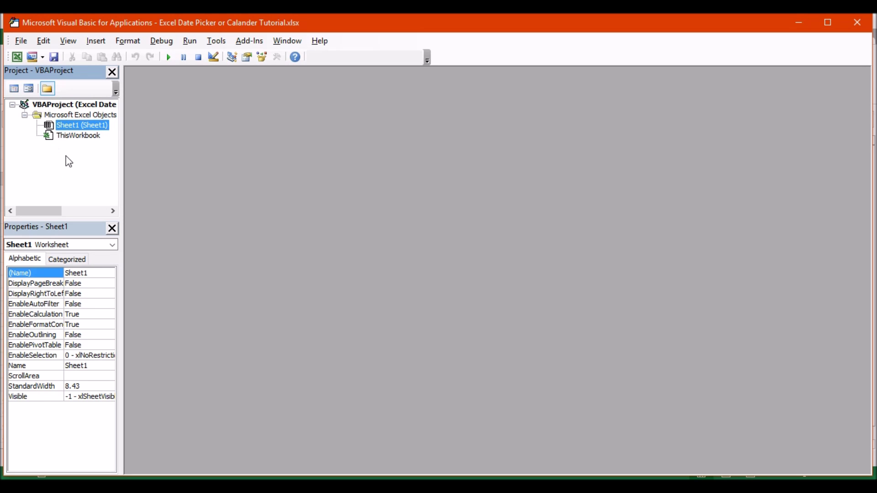
pyautogui.click(47, 106)
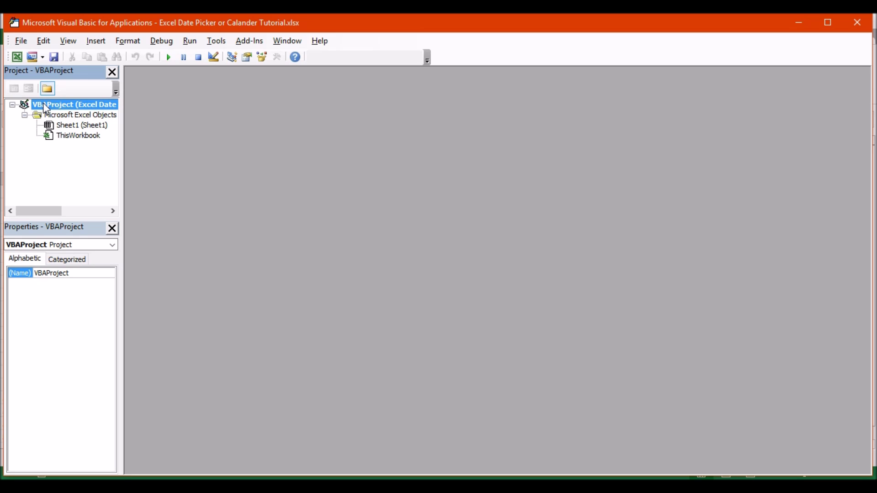
# - Import CalendarFrm.frm from the Desktop's files folder into VBAProject
pyautogui.rightClick(43, 105)
pyautogui.click(104, 174)
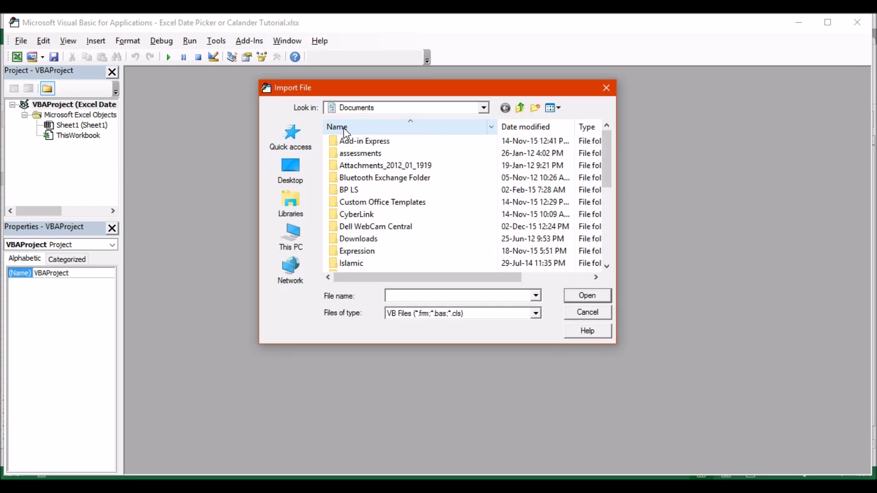
pyautogui.click(309, 173)
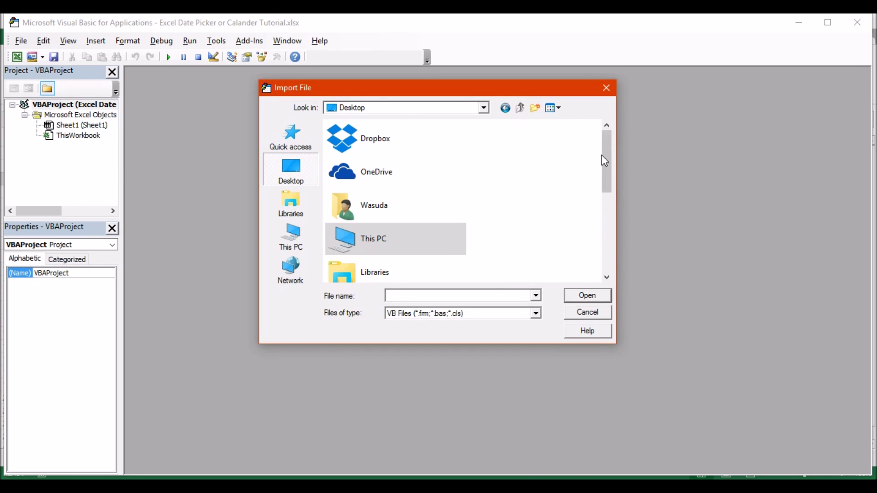
pyautogui.moveTo(604, 157)
pyautogui.mouseDown()
pyautogui.moveTo(607, 167)
pyautogui.moveTo(605, 156)
pyautogui.mouseUp()
pyautogui.moveTo(605, 156); pyautogui.dragTo(607, 231)
pyautogui.scroll(-2, 462, 261)
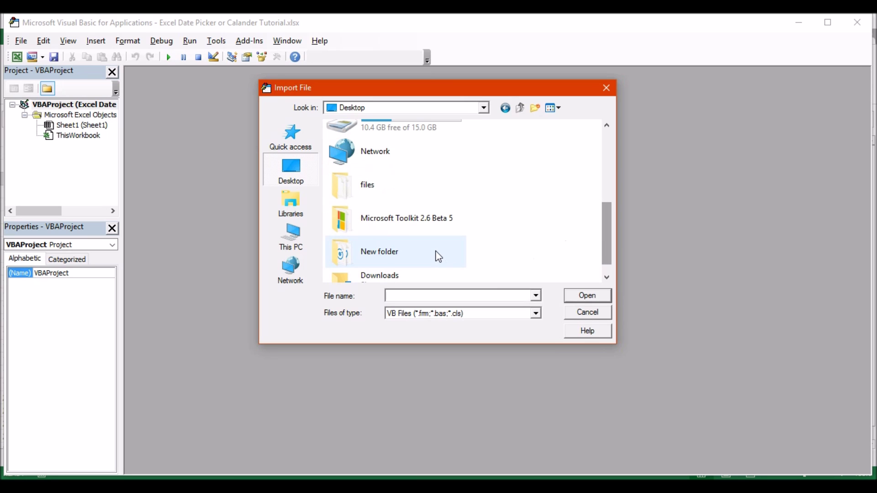
pyautogui.doubleClick(416, 183)
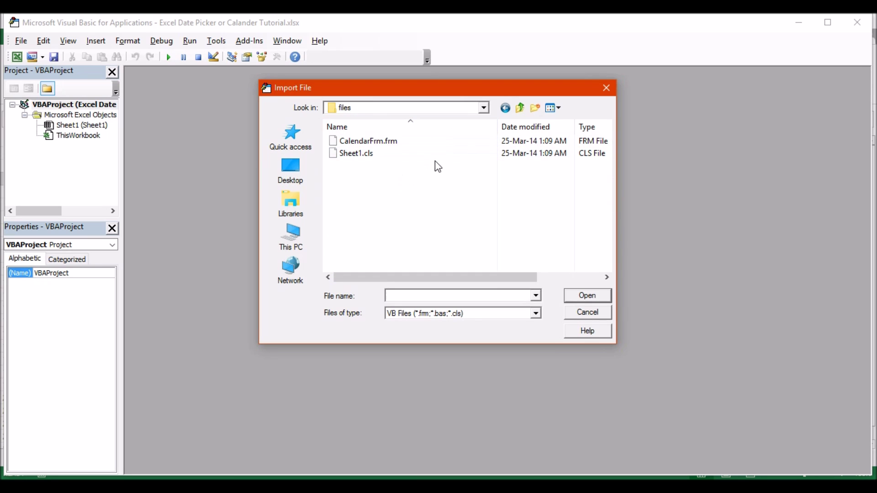
pyautogui.click(369, 141)
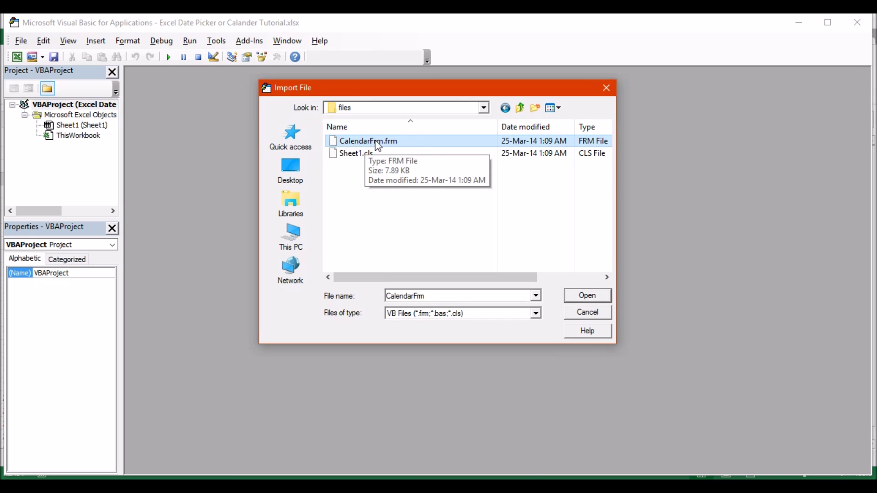
pyautogui.click(571, 298)
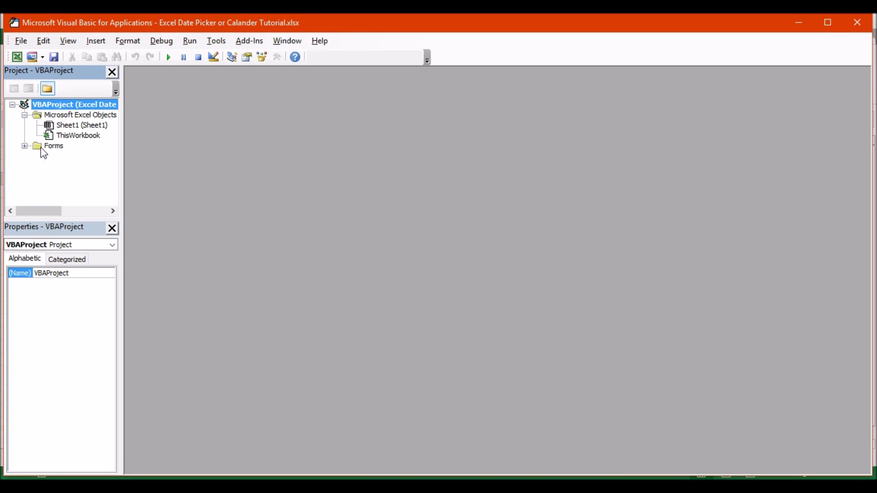
# - Check CalendarFrm under Forms, then import Sheet1.cls into the project
pyautogui.click(24, 146)
pyautogui.click(66, 157)
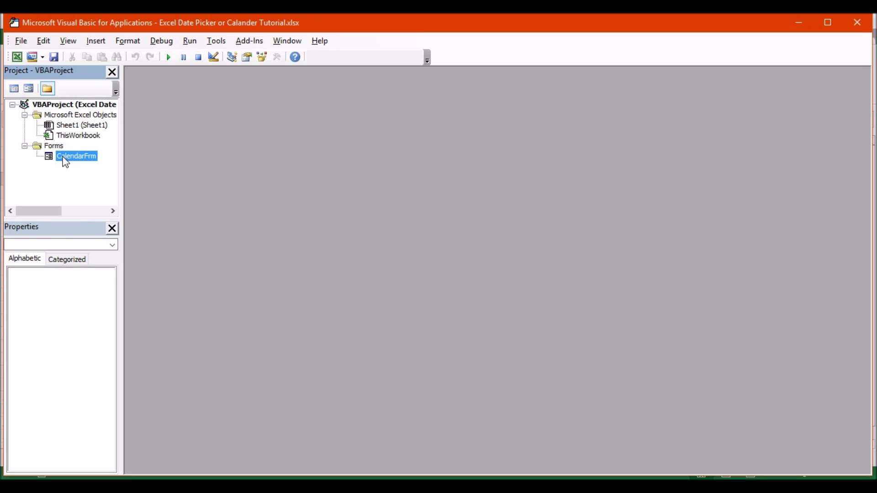
pyautogui.click(60, 105)
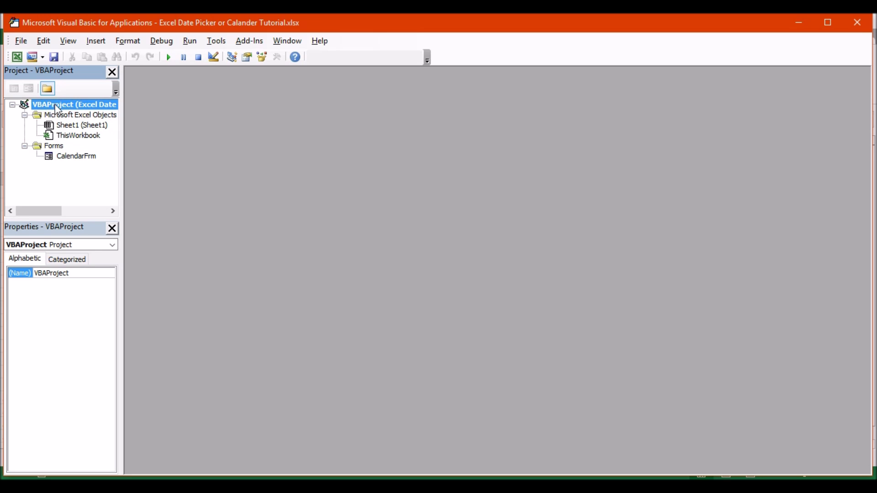
pyautogui.rightClick(55, 105)
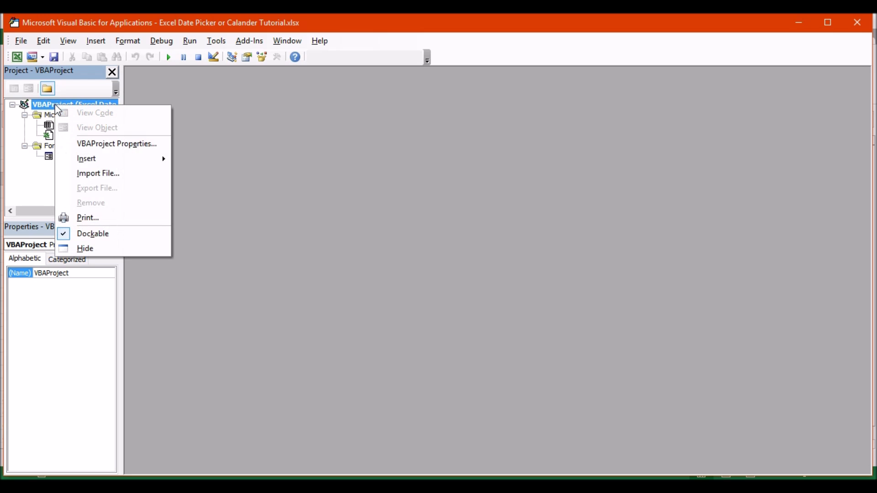
pyautogui.click(123, 177)
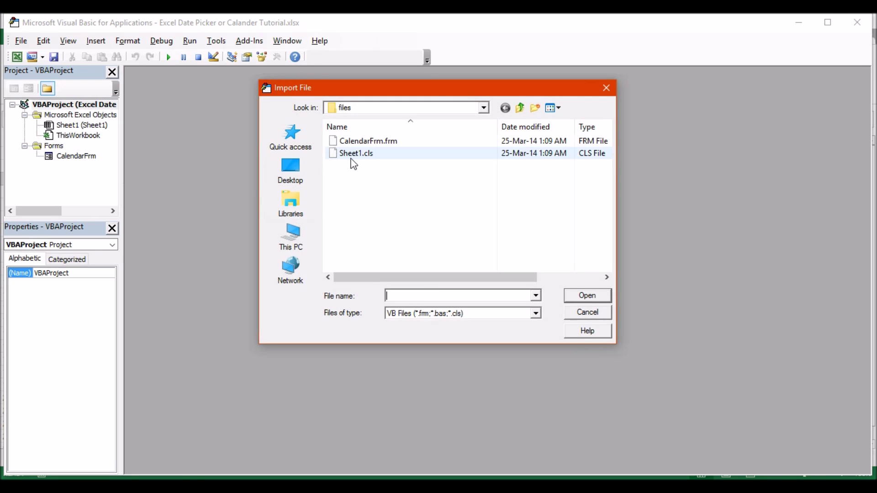
pyautogui.click(352, 154)
pyautogui.click(582, 297)
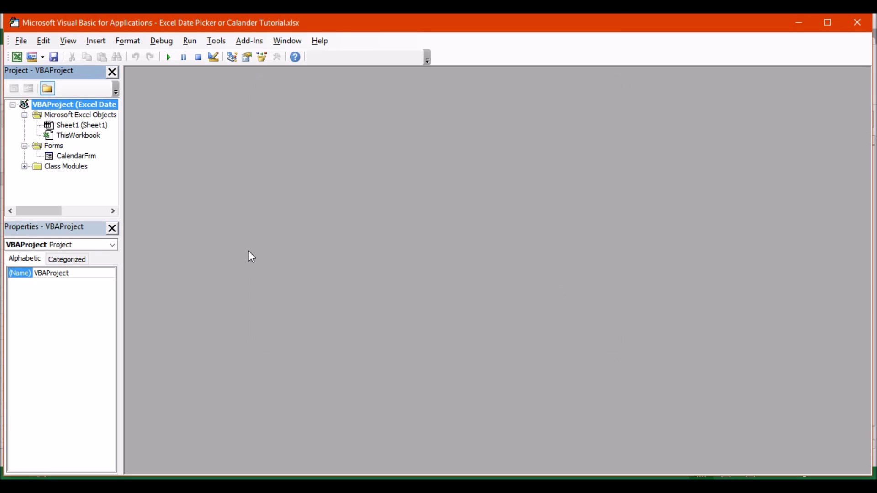
# - Locate Sheet11 under Class Modules and open CalendarFrm in design view
pyautogui.click(25, 167)
pyautogui.click(67, 177)
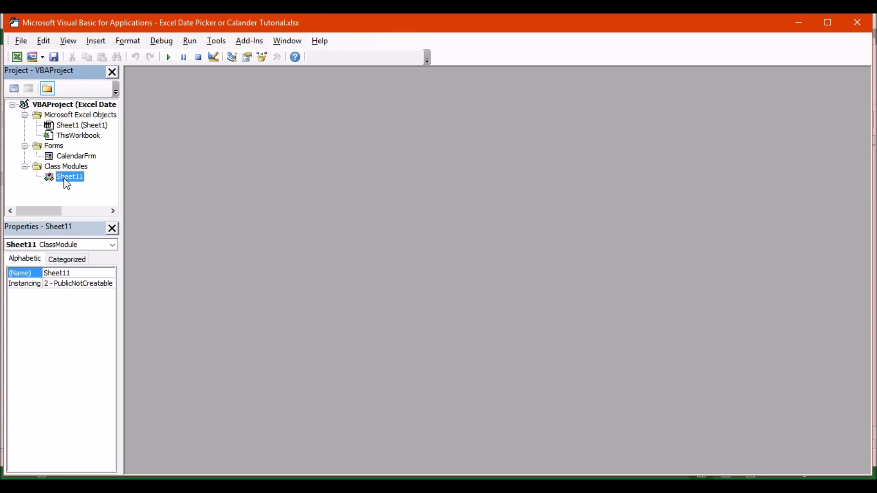
pyautogui.doubleClick(80, 155)
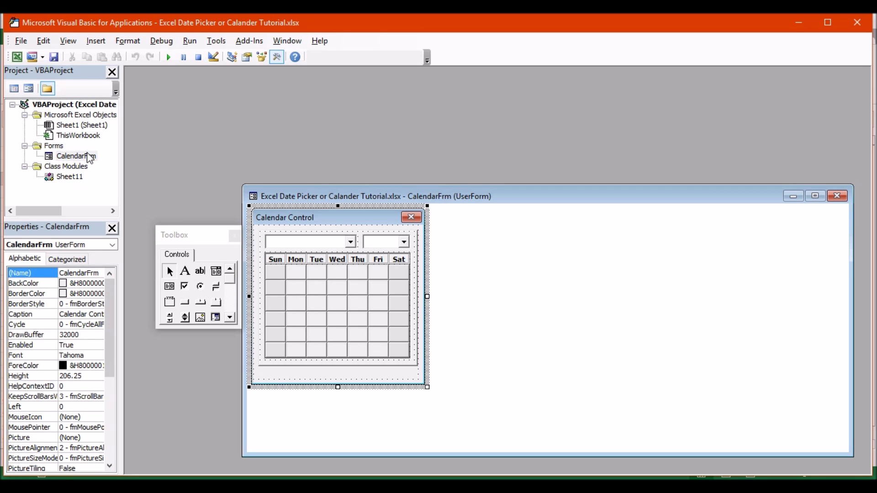